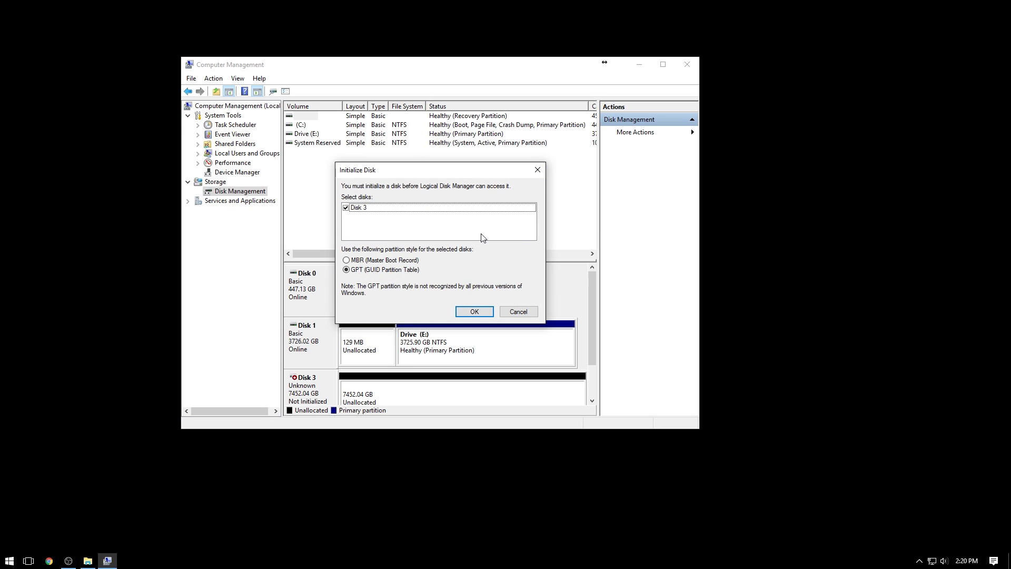
Dismiss the Initialize Disk prompt and look through the list of disks down to Disk 3
{"action": "left_click_drag", "start_coordinate": [456, 170], "coordinate": [494, 103]}
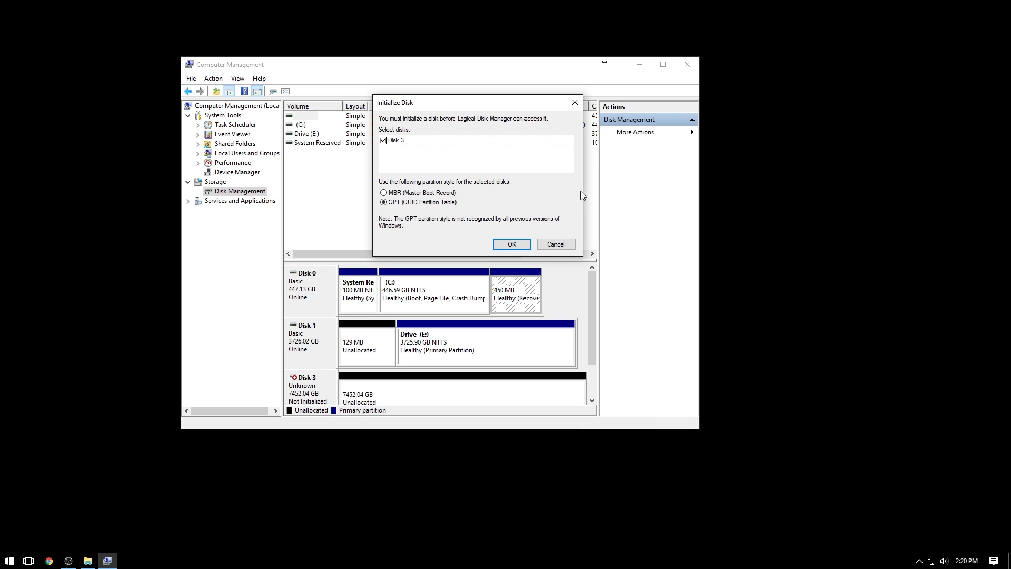
{"action": "left_click", "coordinate": [575, 104]}
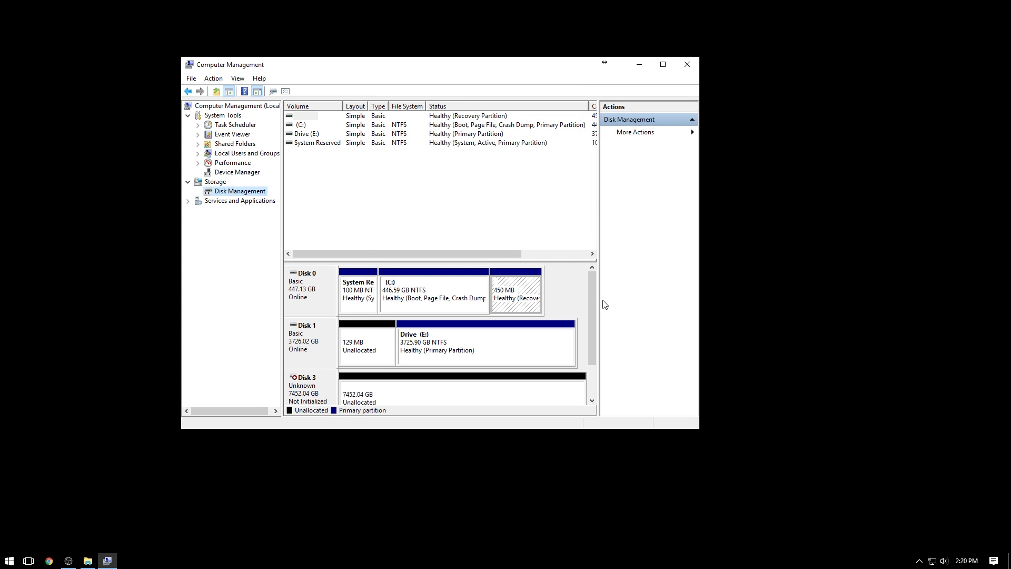
{"action": "scroll", "coordinate": [590, 321], "scroll_direction": "down", "scroll_amount": 2}
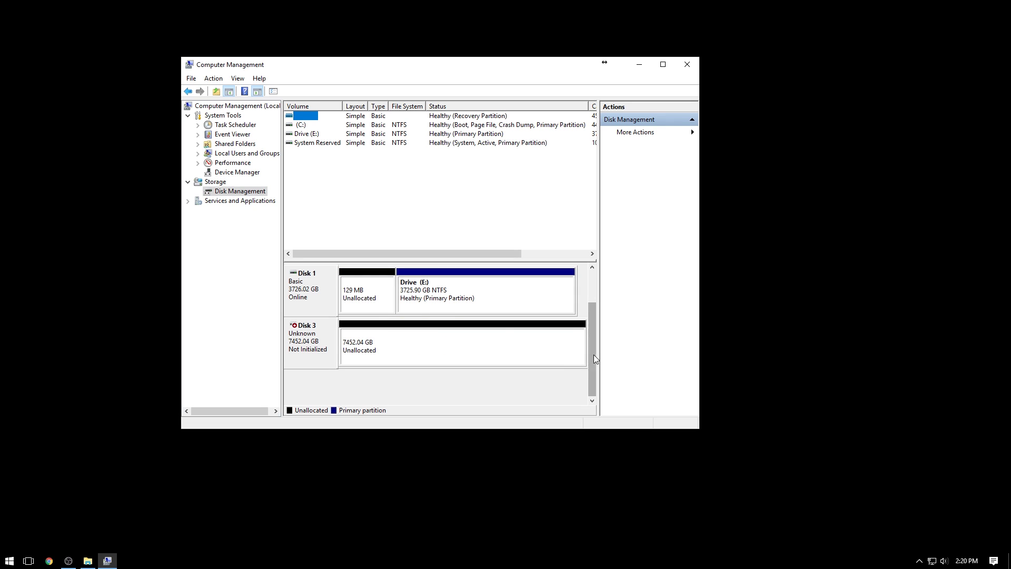
{"action": "scroll", "coordinate": [596, 358], "scroll_direction": "up", "scroll_amount": 2}
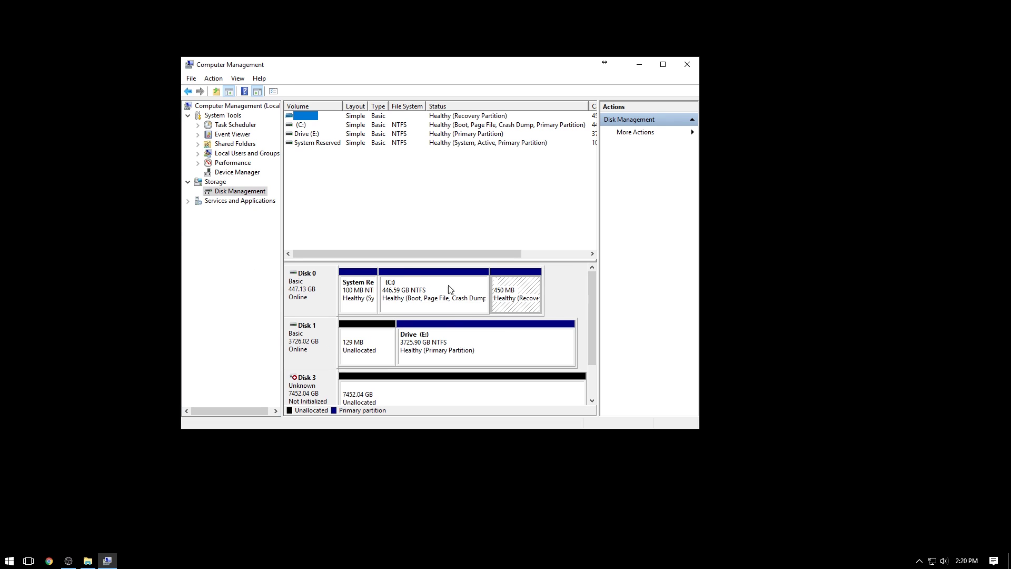
{"action": "scroll", "coordinate": [590, 326], "scroll_direction": "down", "scroll_amount": 2}
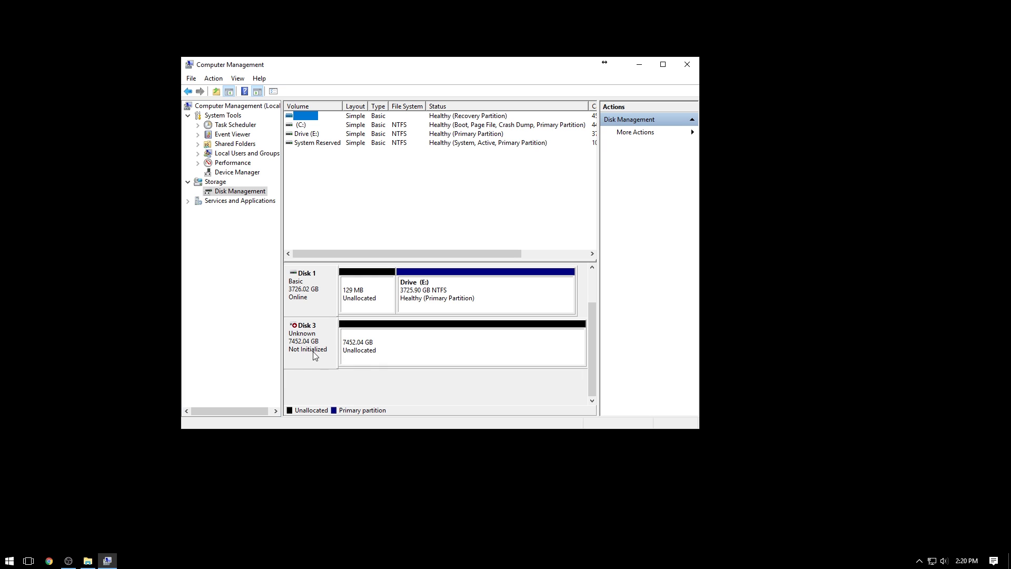
Initialize Disk 3 with the GPT (GUID Partition Table) partition style
{"action": "right_click", "coordinate": [379, 336]}
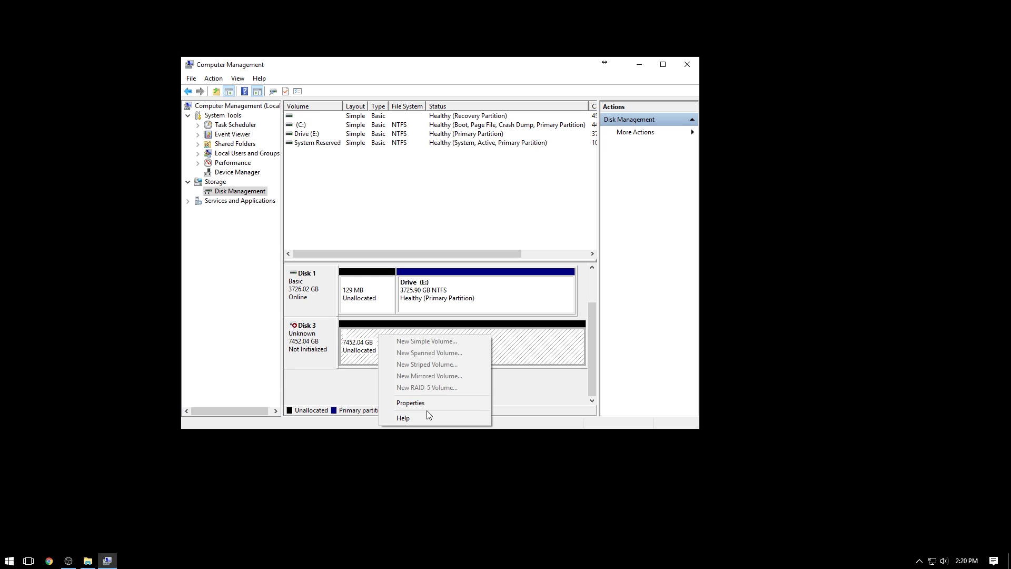
{"action": "left_click", "coordinate": [320, 340]}
{"action": "right_click", "coordinate": [304, 338]}
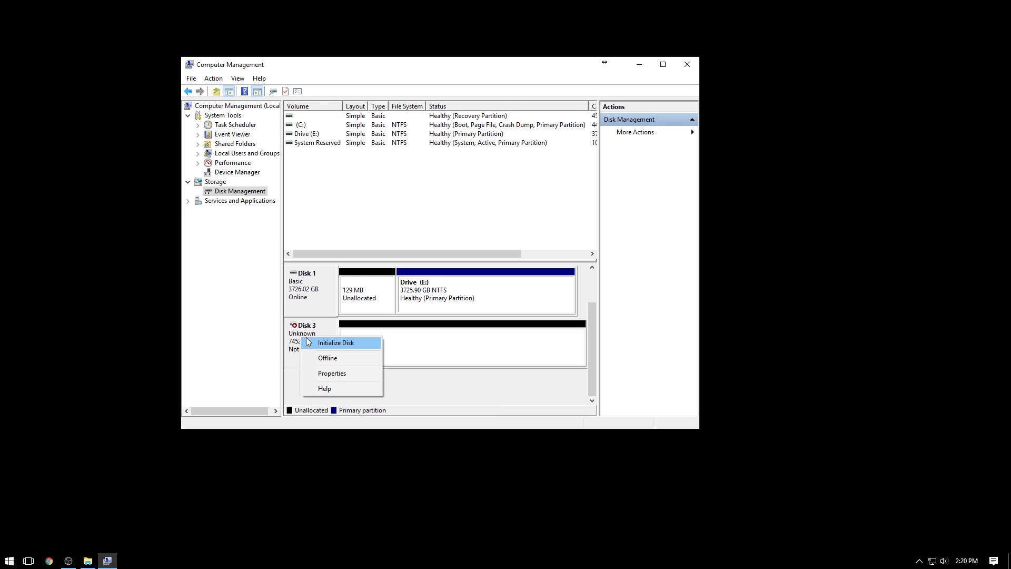
{"action": "left_click", "coordinate": [346, 344]}
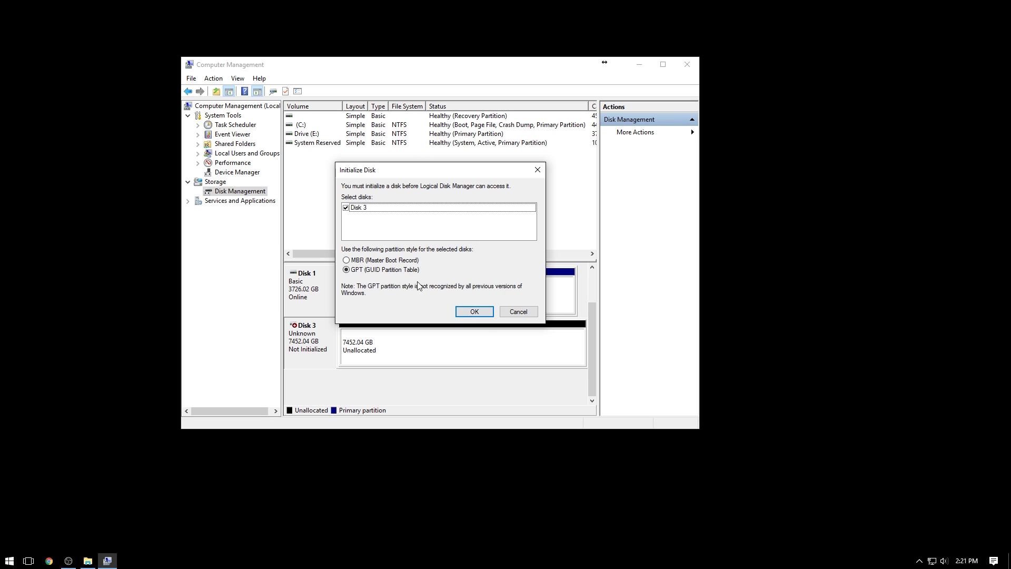
{"action": "left_click", "coordinate": [475, 312]}
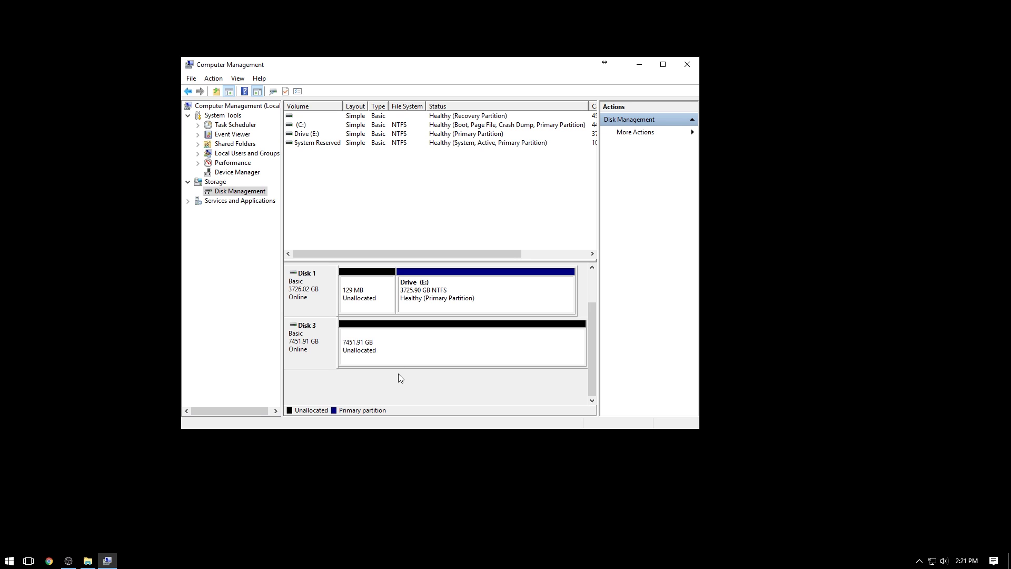
Start a new simple volume on Disk 3's unallocated space, using the full 7630756 MB
{"action": "left_click", "coordinate": [386, 341]}
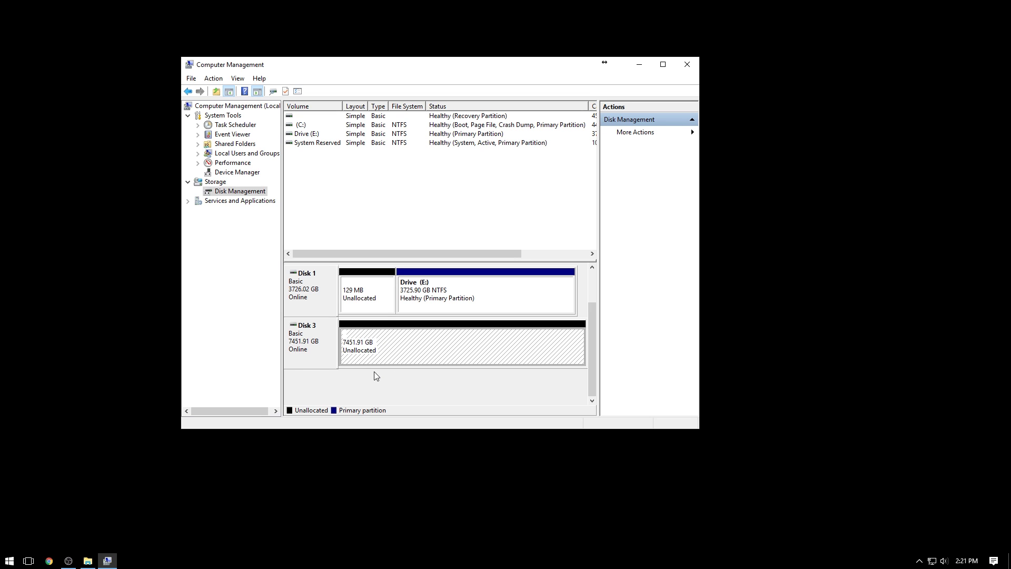
{"action": "right_click", "coordinate": [392, 346]}
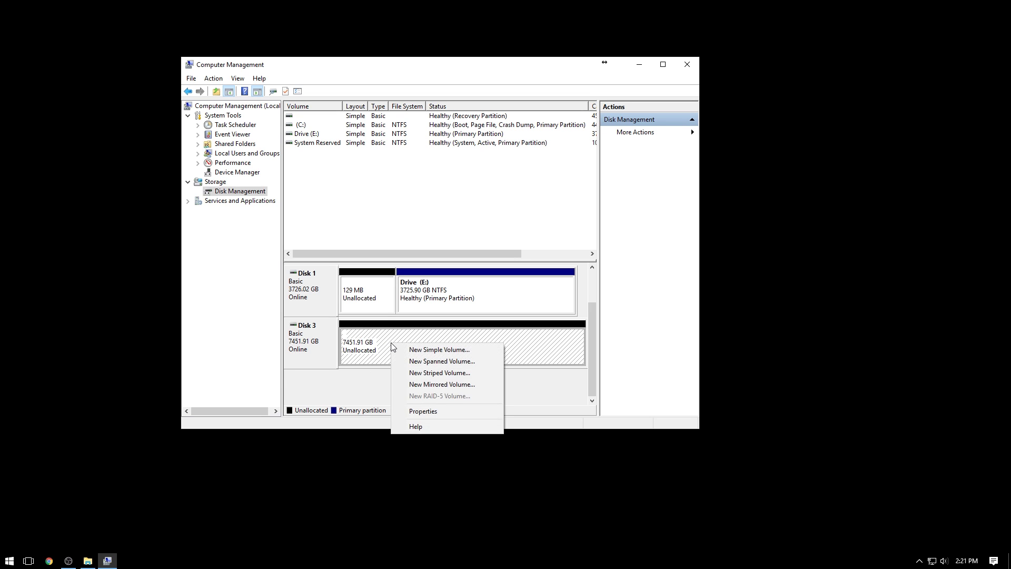
{"action": "left_click", "coordinate": [473, 350]}
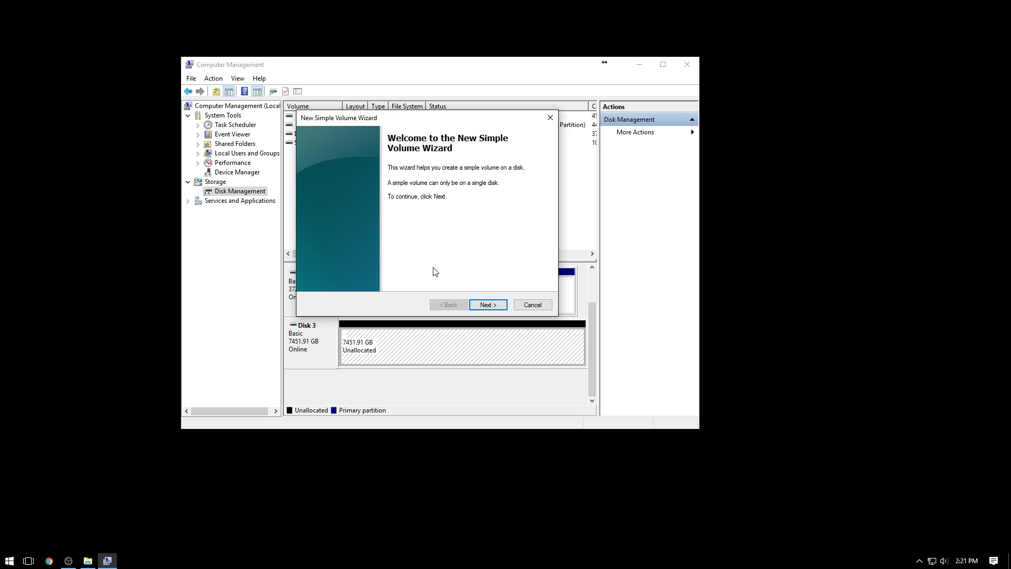
{"action": "left_click", "coordinate": [495, 308]}
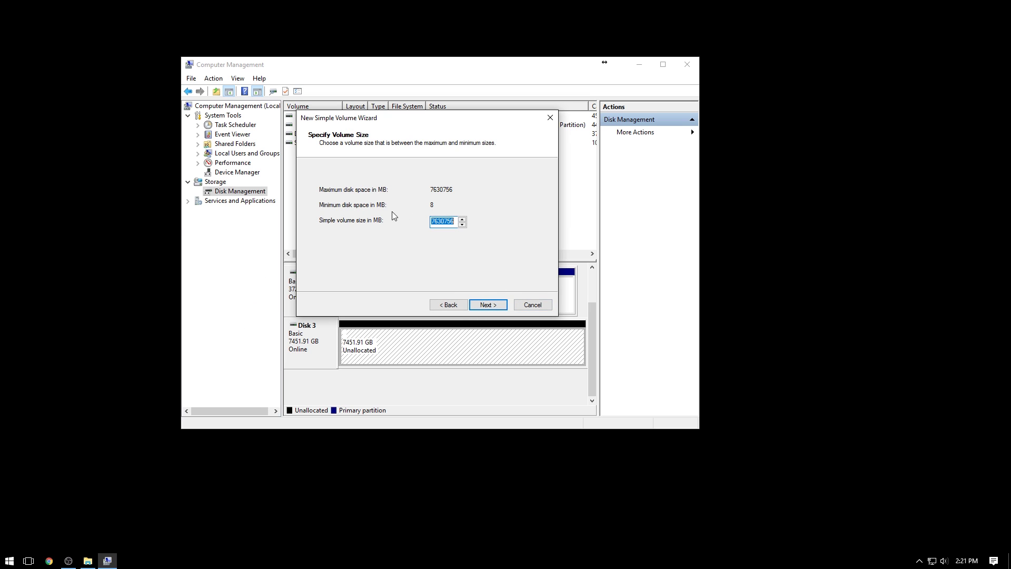
{"action": "left_click", "coordinate": [490, 304]}
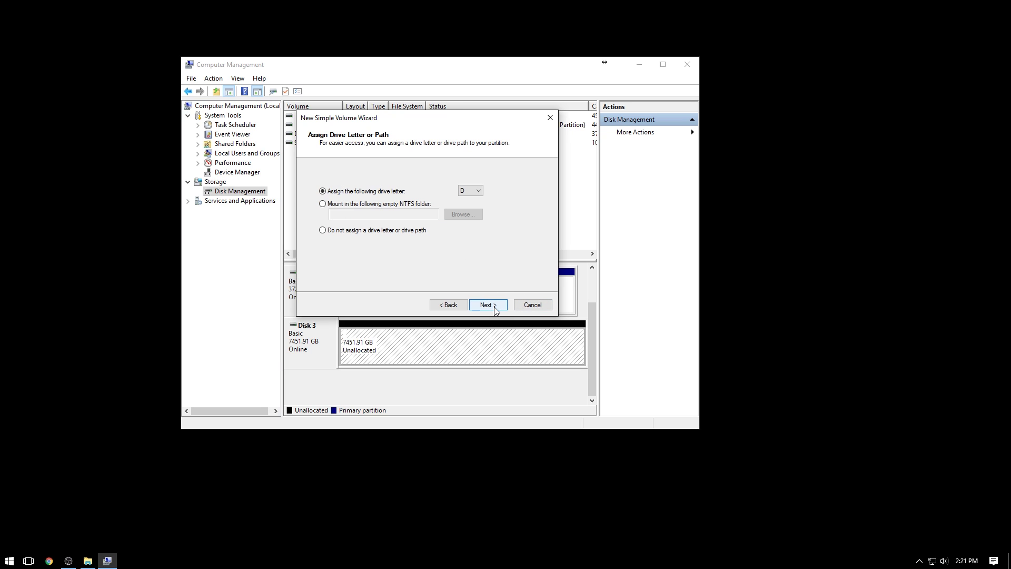
Assign drive letter D to the new volume and continue to the format settings
{"action": "left_click", "coordinate": [479, 192]}
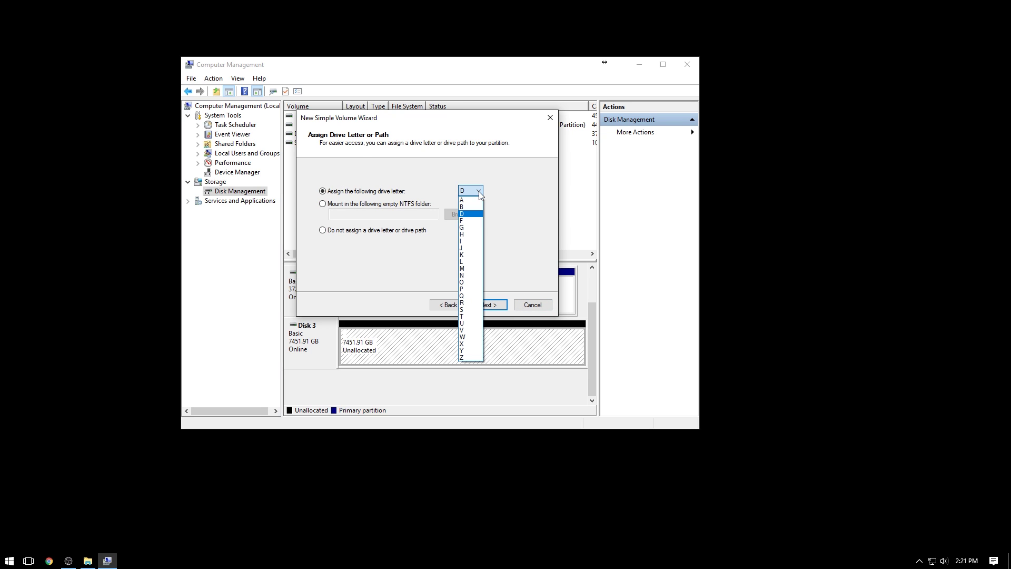
{"action": "left_click", "coordinate": [480, 214]}
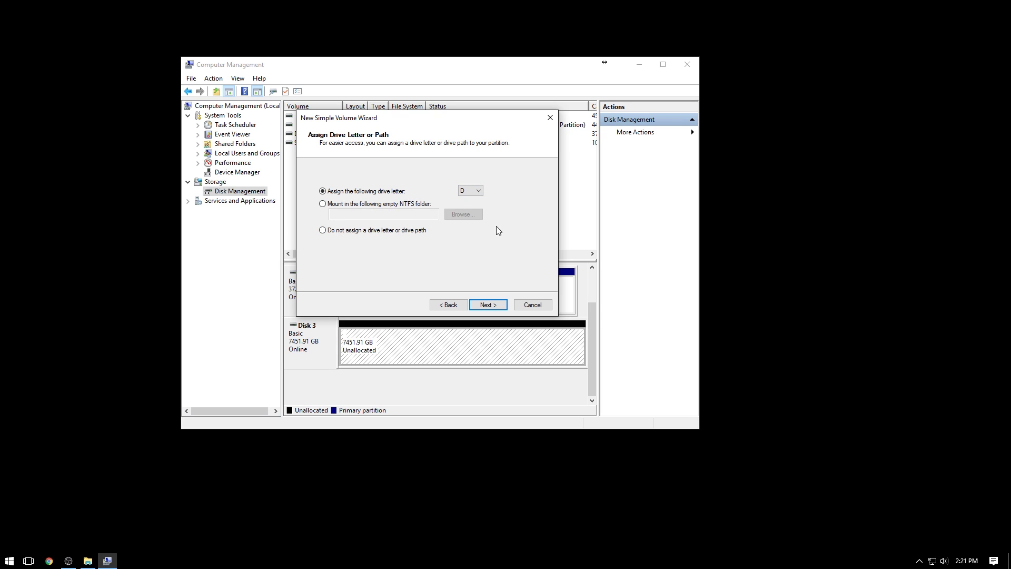
{"action": "left_click", "coordinate": [479, 191]}
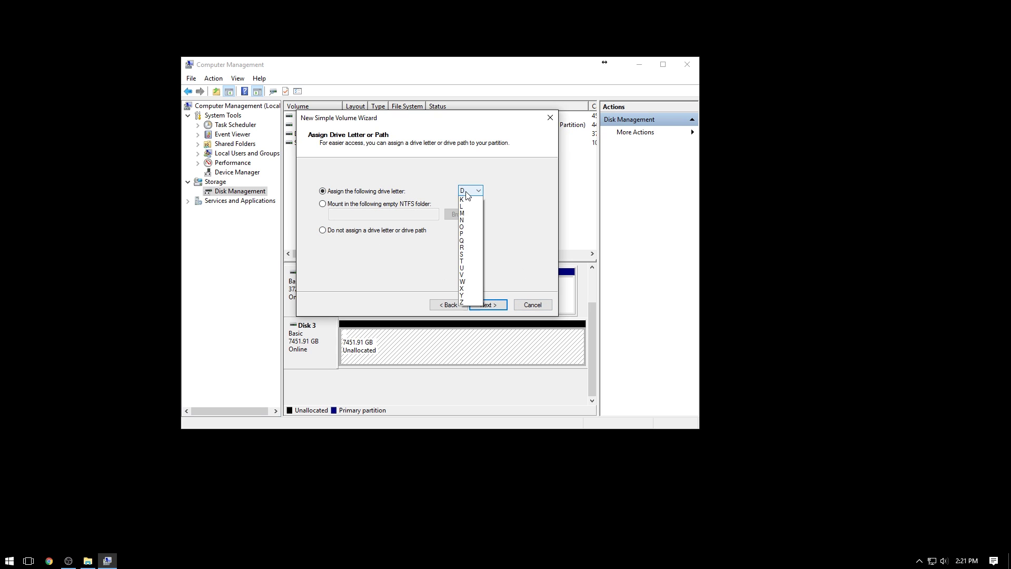
{"action": "left_click", "coordinate": [489, 190]}
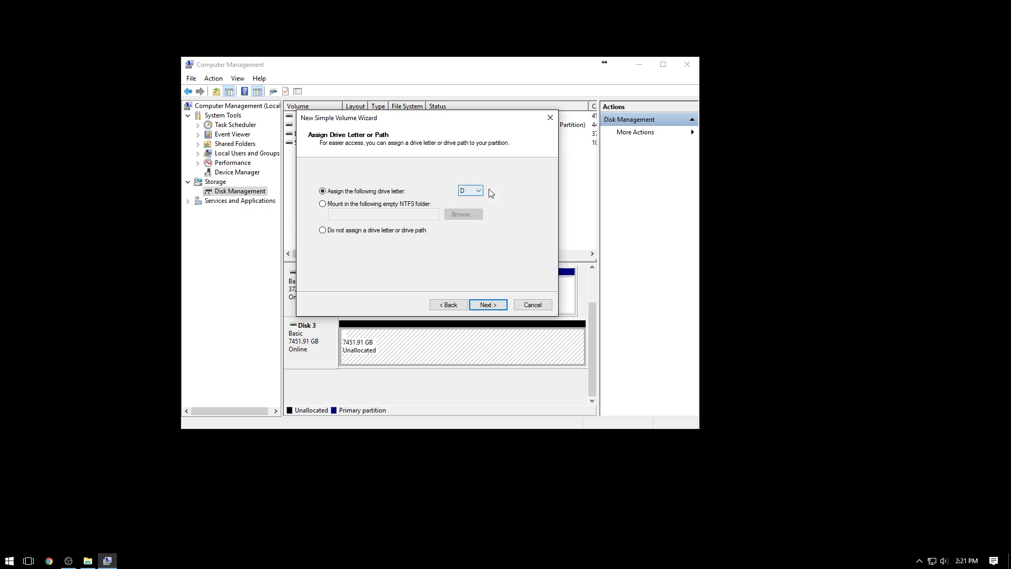
{"action": "left_click", "coordinate": [502, 305]}
{"action": "left_click", "coordinate": [500, 305]}
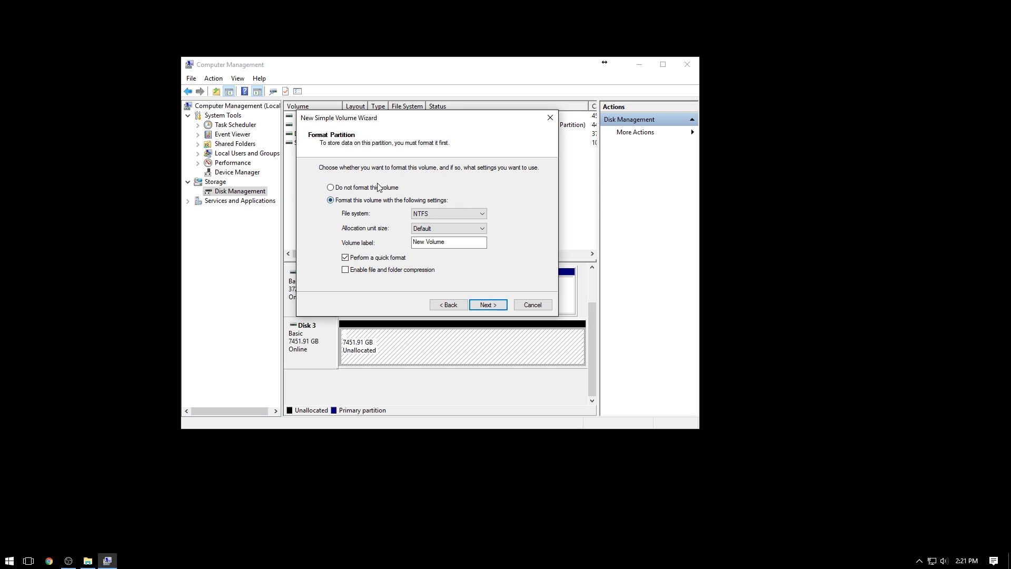
Format the volume with the NTFS file system and the Default allocation unit size
{"action": "left_click", "coordinate": [467, 216]}
{"action": "left_click", "coordinate": [432, 212]}
{"action": "left_click", "coordinate": [476, 225]}
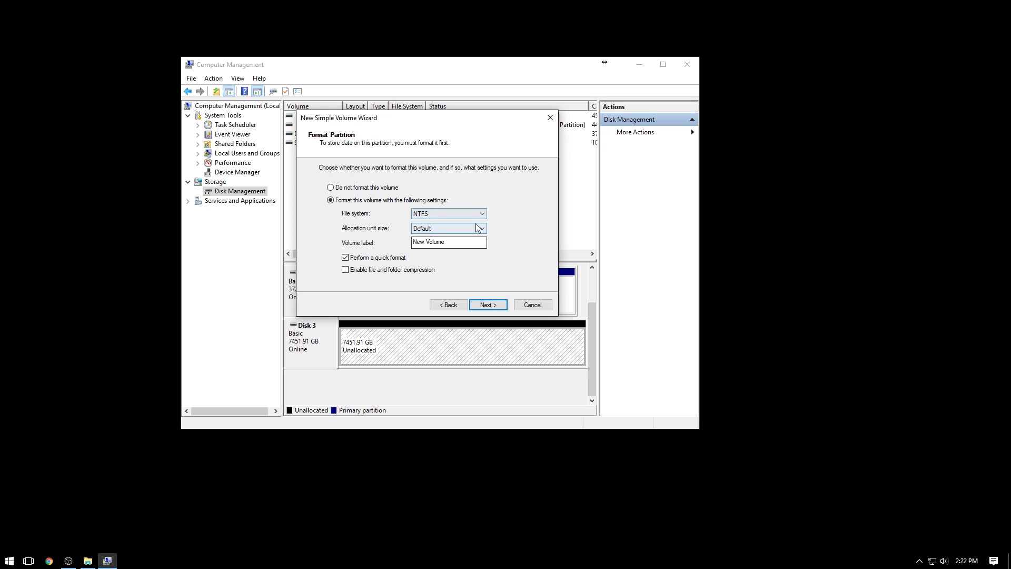
{"action": "left_click", "coordinate": [466, 230]}
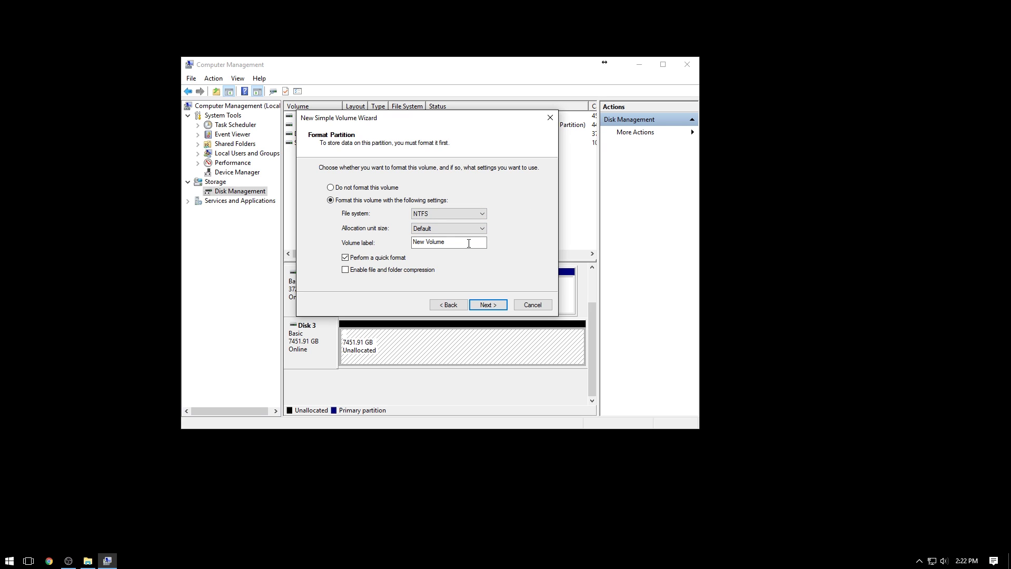
{"action": "left_click", "coordinate": [446, 228]}
{"action": "left_click", "coordinate": [445, 227]}
{"action": "left_click", "coordinate": [445, 227]}
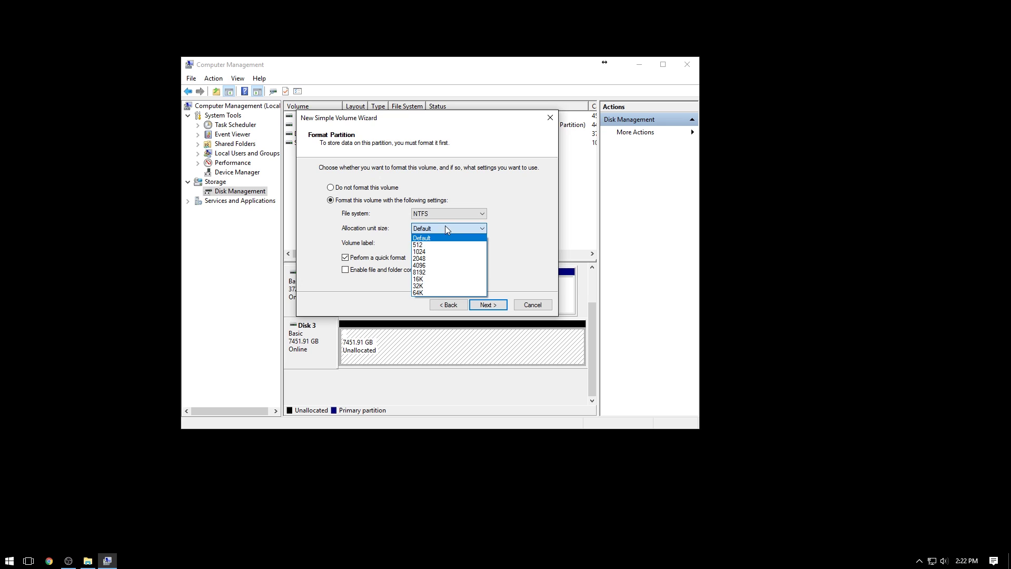
{"action": "left_click", "coordinate": [453, 233]}
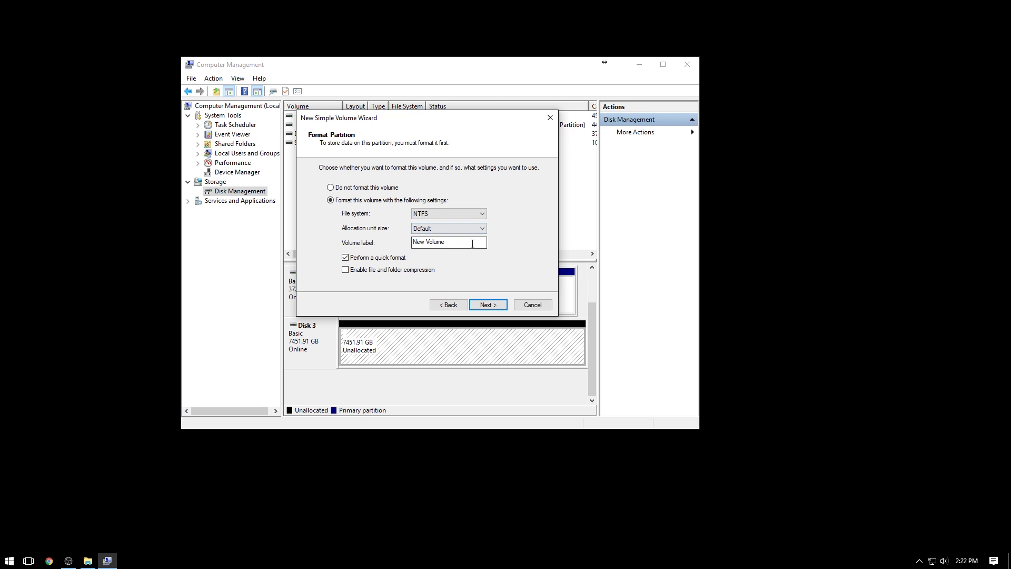
Replace the volume label with Big Storage
{"action": "left_click_drag", "start_coordinate": [477, 242], "coordinate": [347, 243]}
{"action": "type", "text": "Stors"}
{"action": "key", "text": "BackSpace"}
{"action": "key", "text": "BackSpace"}
{"action": "key", "text": "BackSpace"}
{"action": "key", "text": "BackSpace"}
{"action": "key", "text": "BackSpace"}
{"action": "type", "text": "Big Store"}
{"action": "key", "text": "BackSpace"}
{"action": "type", "text": "ag"}
Turn off quick format, review the selected settings and finish the wizard to create and format the volume
{"action": "left_click", "coordinate": [345, 258]}
{"action": "left_click", "coordinate": [490, 311]}
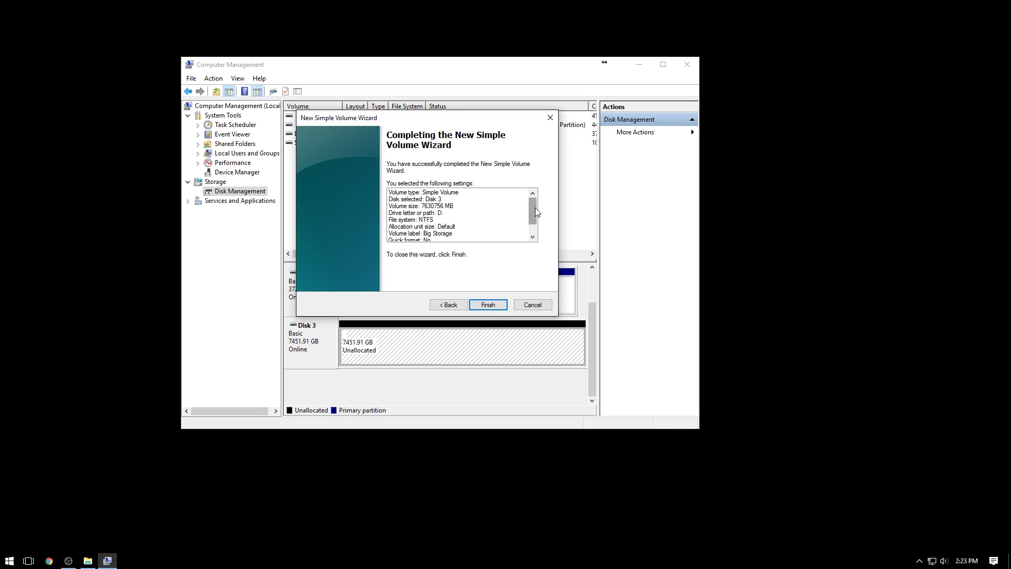
{"action": "left_click_drag", "start_coordinate": [536, 208], "coordinate": [533, 216]}
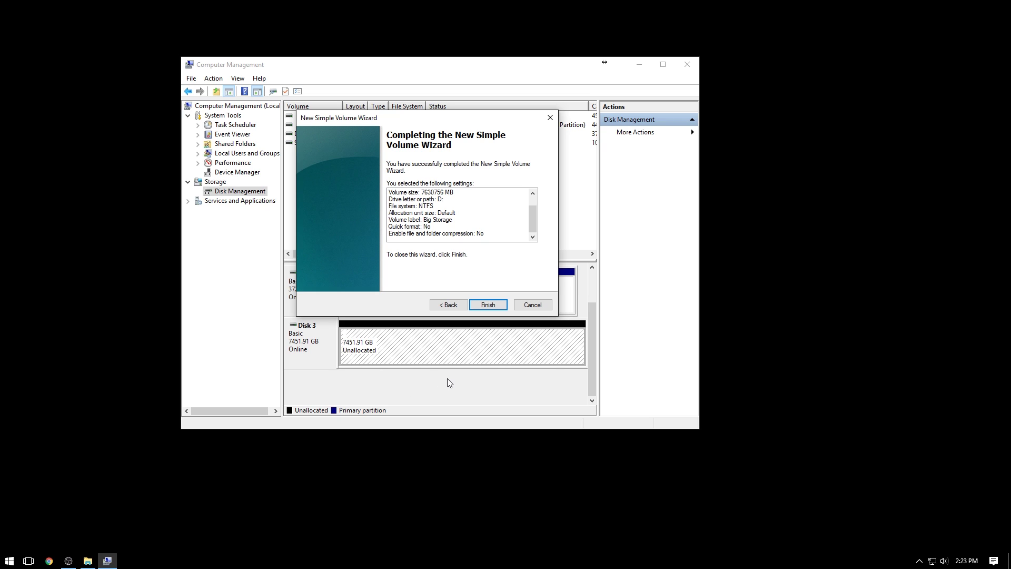
{"action": "left_click", "coordinate": [488, 306]}
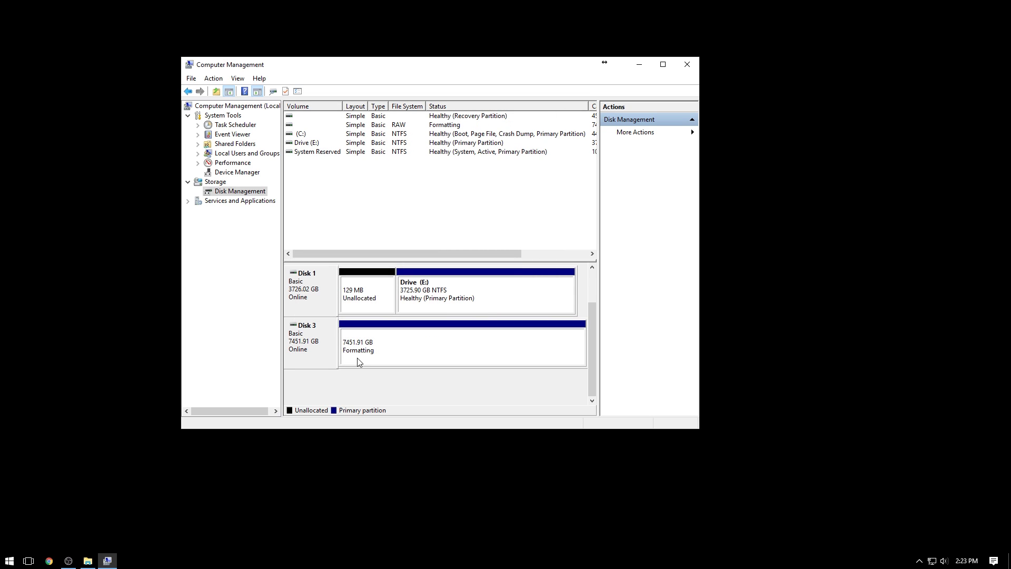